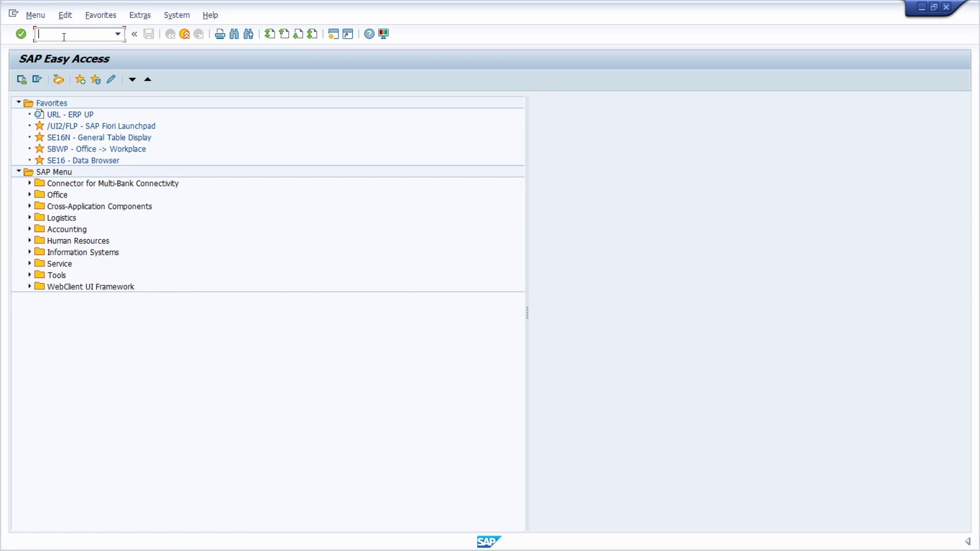
# Start transaction SU21 to reach the authorization object maintenance selection screen
pyautogui.write('su21')
pyautogui.press('Return')
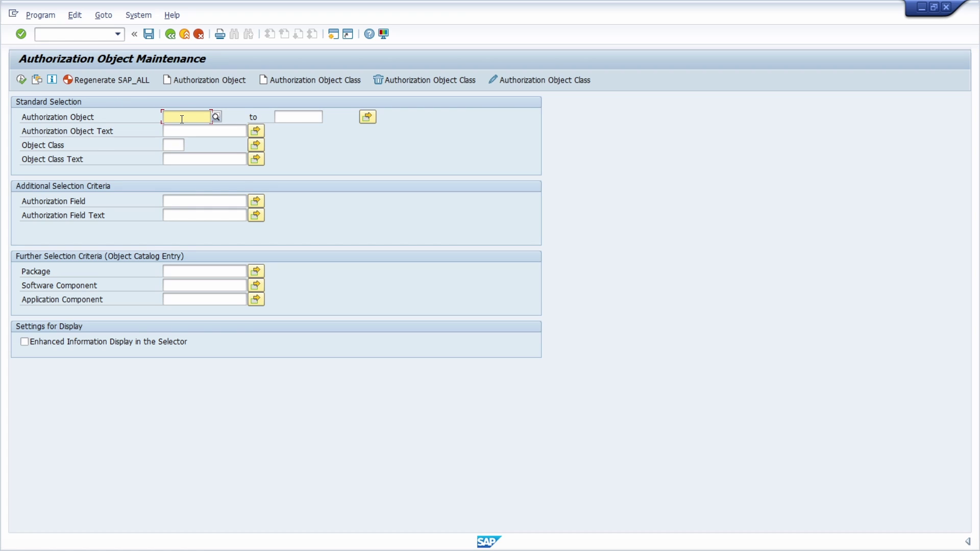
# Display authorization object S_TCODE (class AAAB, package SUSR) with its TCD field
pyautogui.write('S_')
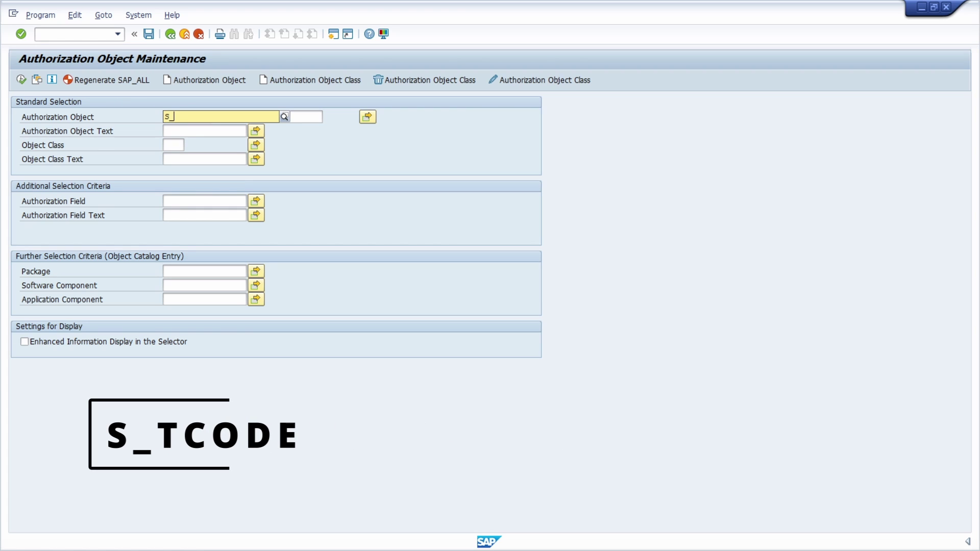
pyautogui.write('TCODE')
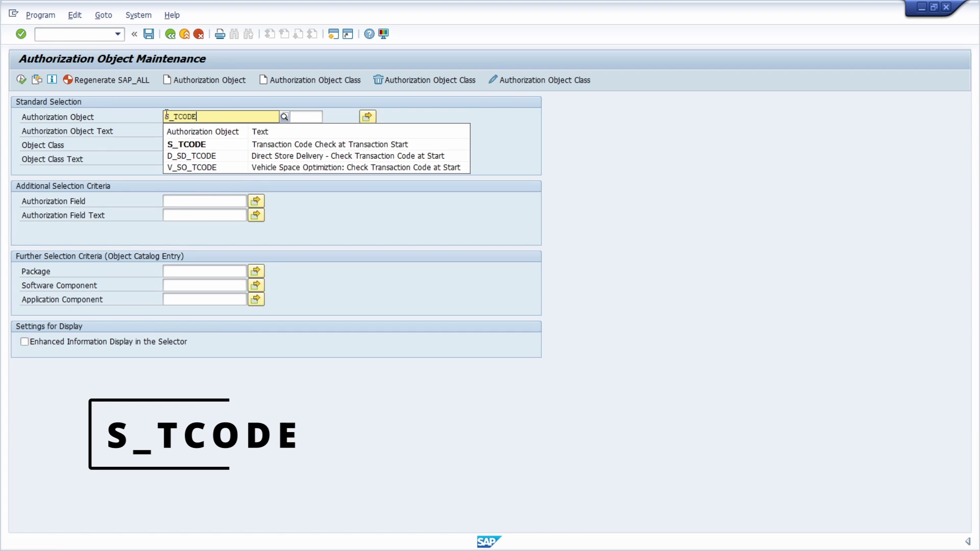
pyautogui.click(195, 148)
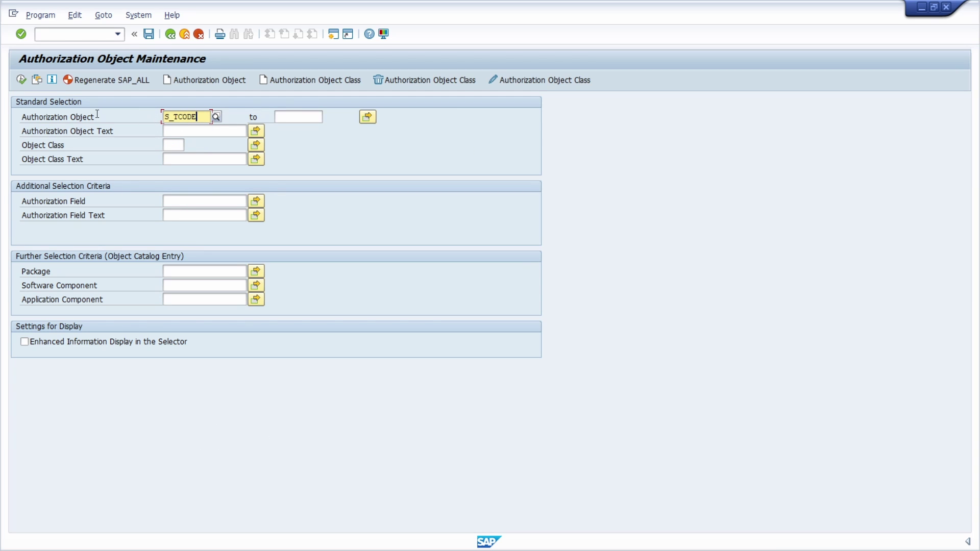
pyautogui.click(21, 80)
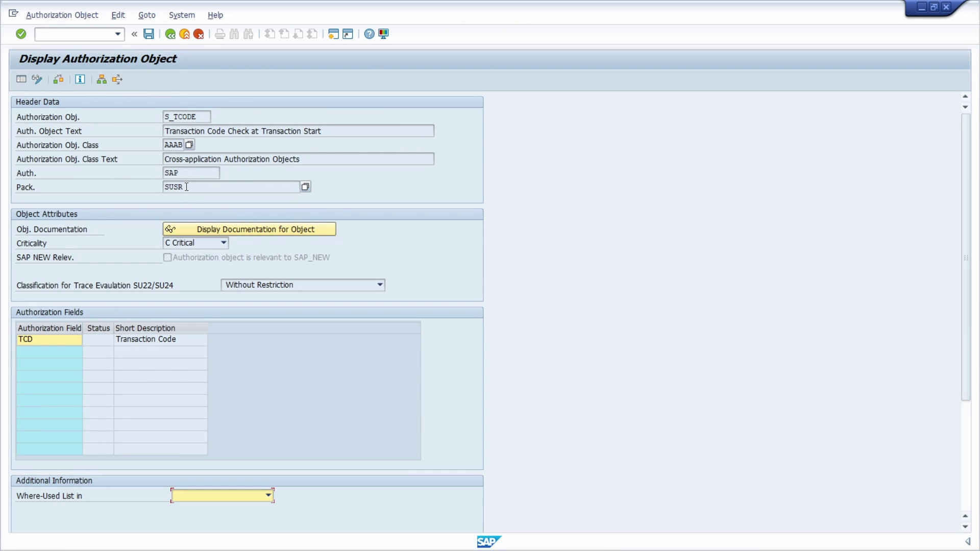
pyautogui.doubleClick(197, 117)
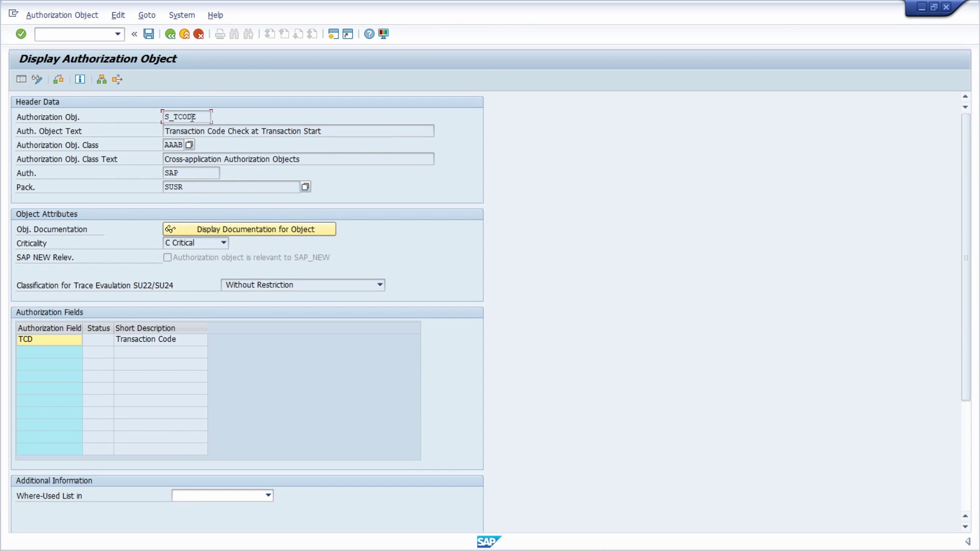
pyautogui.moveTo(328, 131); pyautogui.dragTo(222, 148)
pyautogui.moveTo(194, 173); pyautogui.dragTo(153, 176)
pyautogui.moveTo(229, 187); pyautogui.dragTo(132, 194)
pyautogui.click(82, 344)
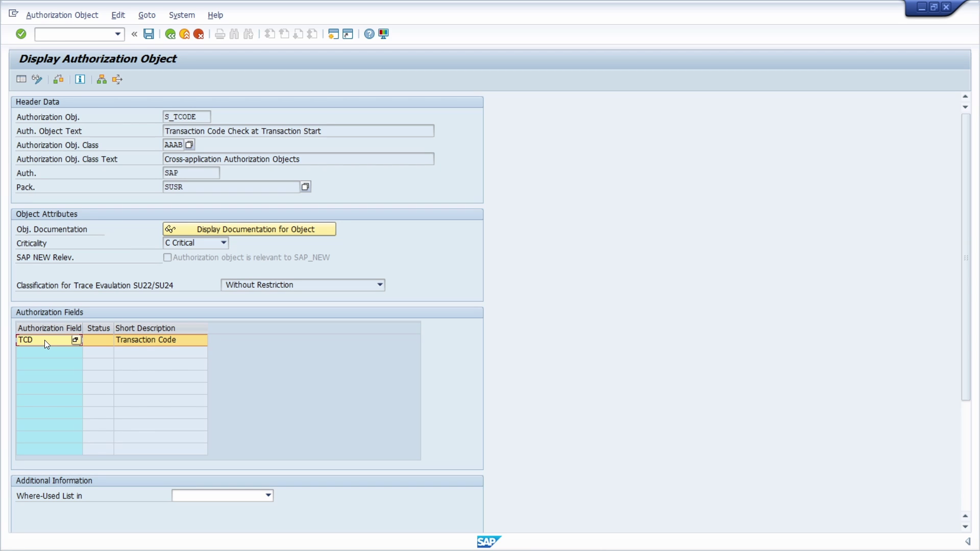
pyautogui.moveTo(206, 119); pyautogui.dragTo(166, 117)
pyautogui.click(202, 120)
pyautogui.moveTo(199, 119); pyautogui.dragTo(146, 119)
pyautogui.click(192, 118)
pyautogui.doubleClick(50, 341)
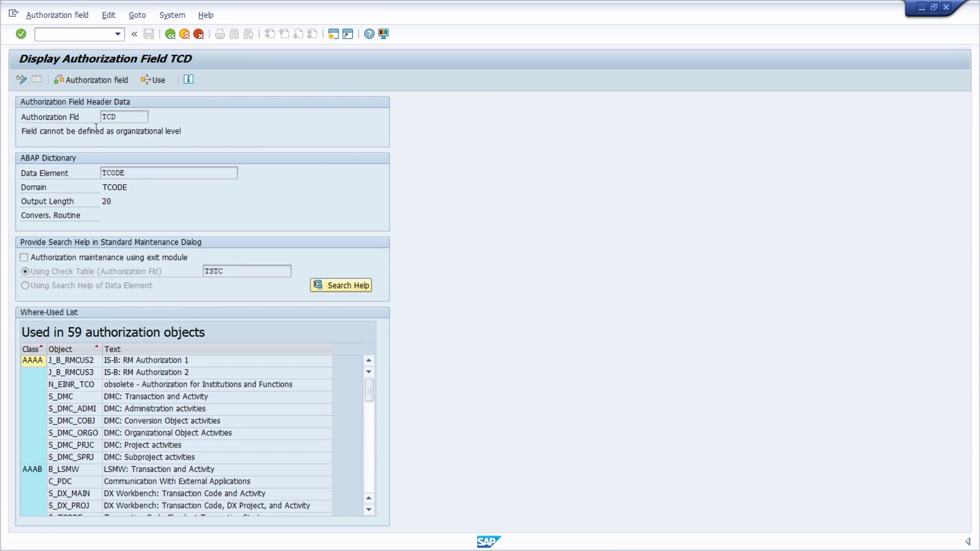
pyautogui.doubleClick(135, 175)
pyautogui.doubleClick(229, 271)
pyautogui.doubleClick(125, 173)
pyautogui.doubleClick(157, 173)
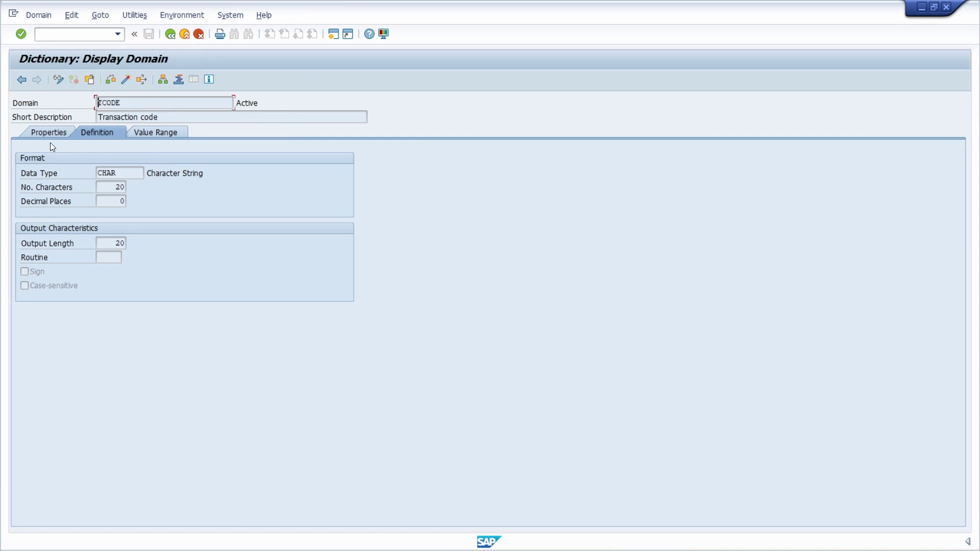
pyautogui.click(157, 132)
pyautogui.moveTo(92, 510); pyautogui.dragTo(162, 508)
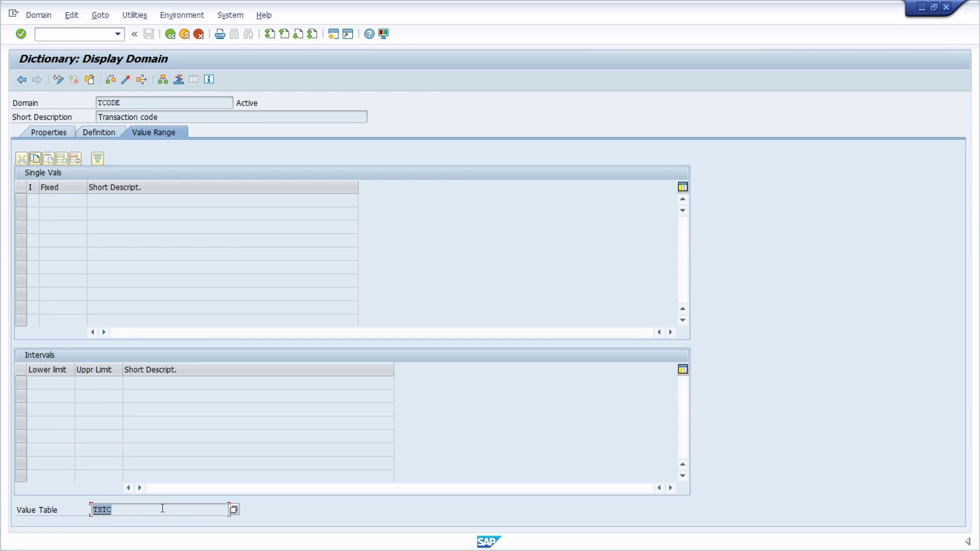
pyautogui.click(127, 511)
pyautogui.click(170, 35)
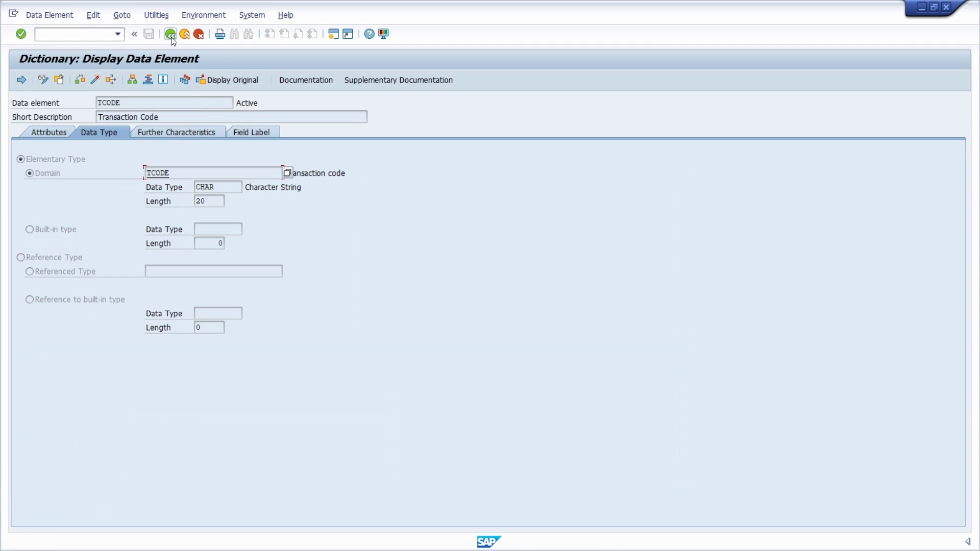
pyautogui.click(170, 34)
pyautogui.click(171, 34)
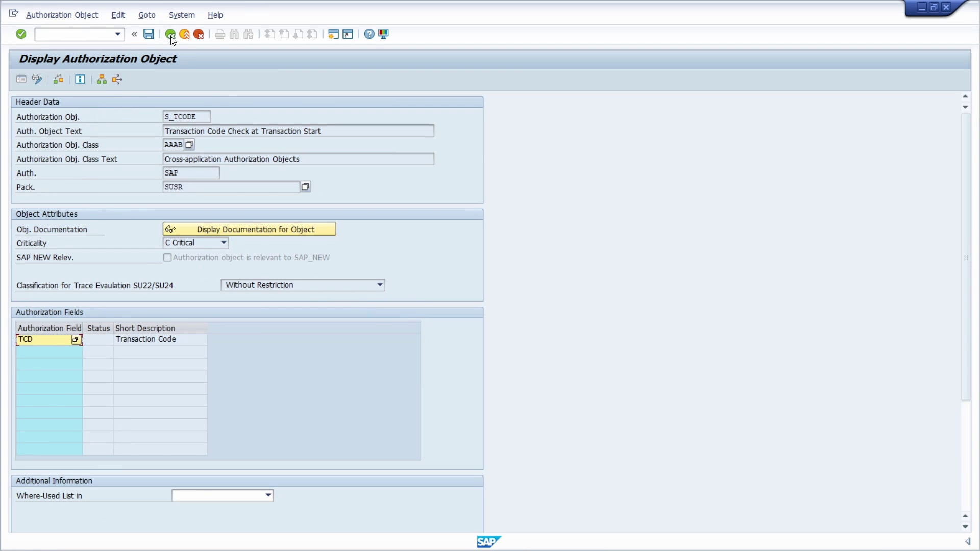
# Switch to the authorization default values transaction with /nsu24
pyautogui.click(81, 36)
pyautogui.write('/nsu24')
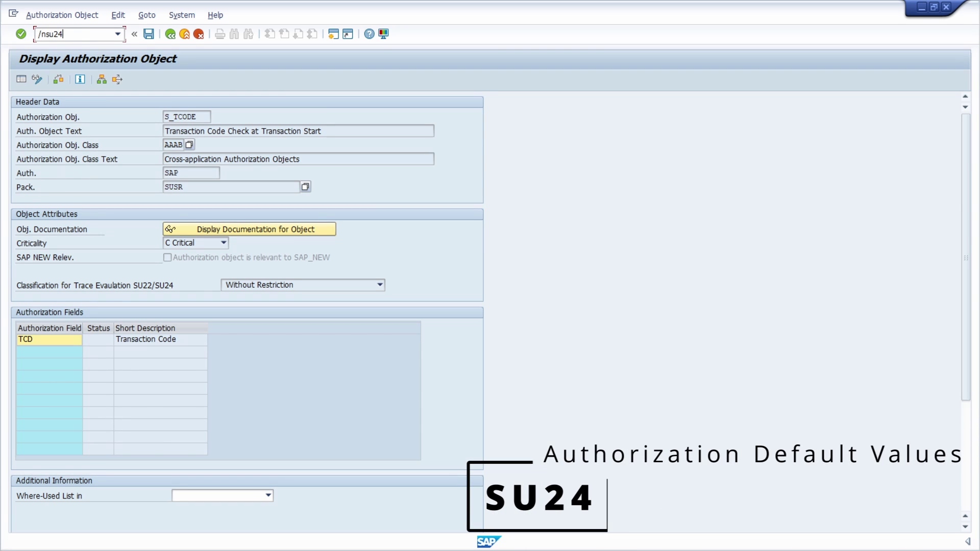
pyautogui.press('Return')
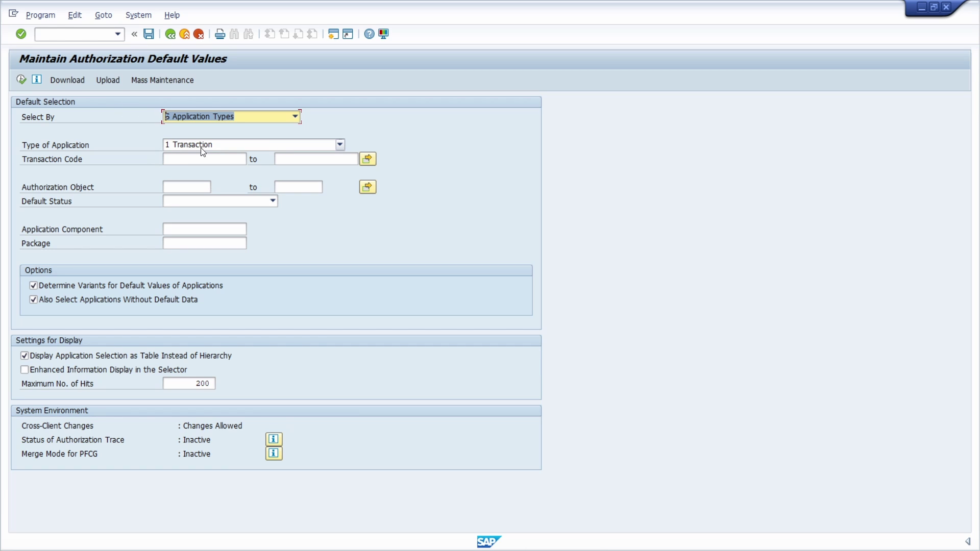
# Look up SU24 defaults for application type Transaction and transaction code MM01
pyautogui.click(26, 145)
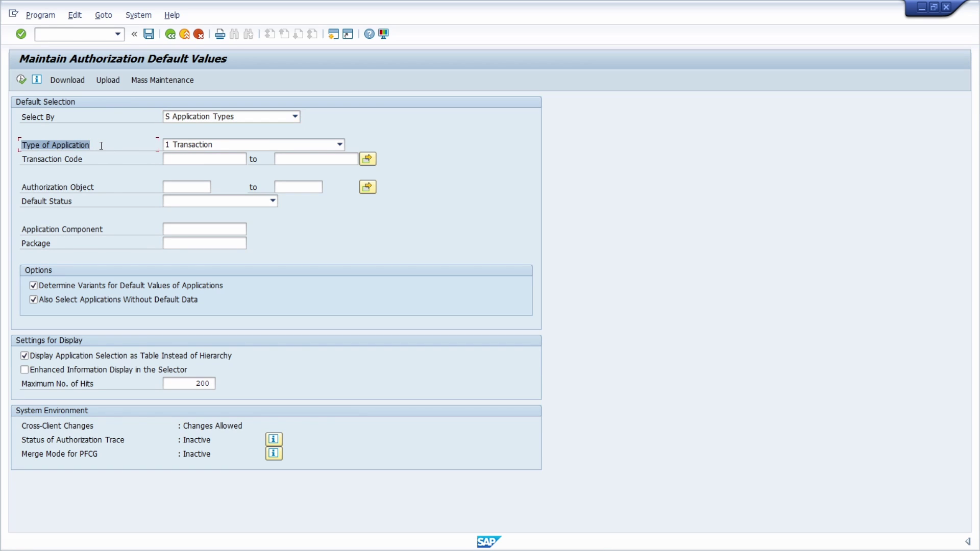
pyautogui.click(200, 145)
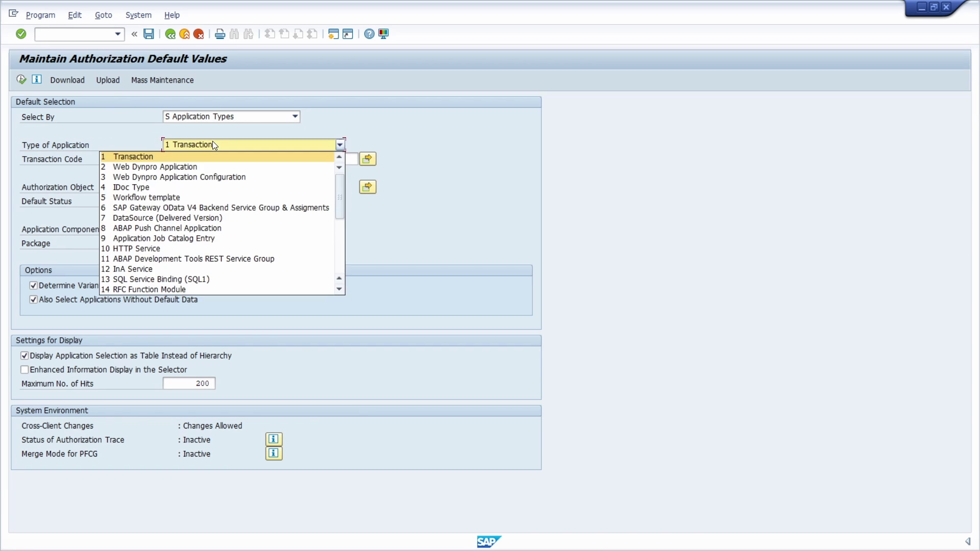
pyautogui.click(155, 156)
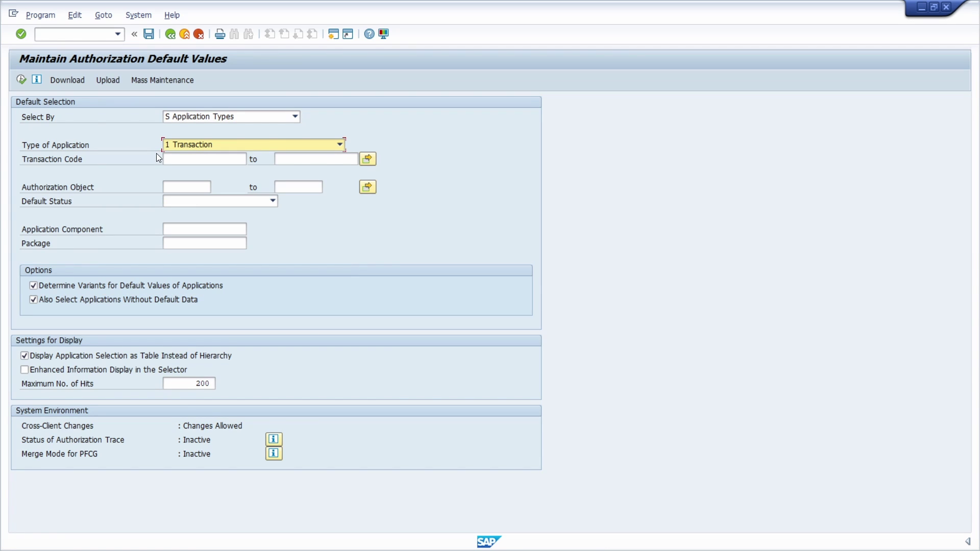
pyautogui.click(184, 159)
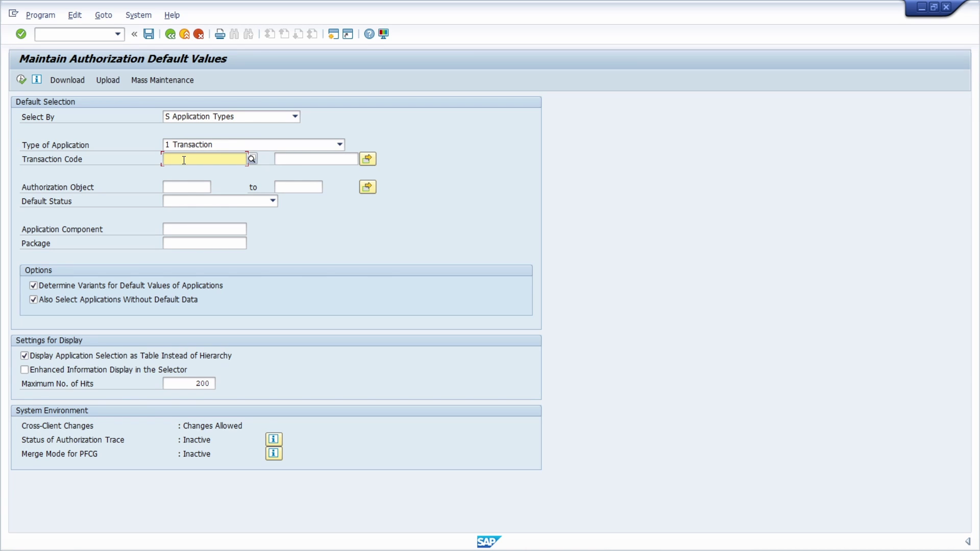
pyautogui.write('MM01')
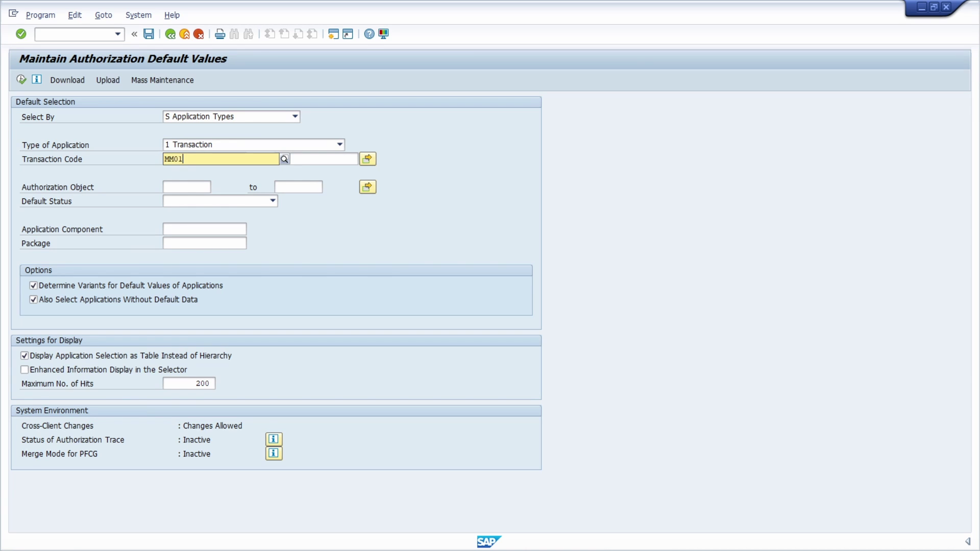
pyautogui.click(141, 161)
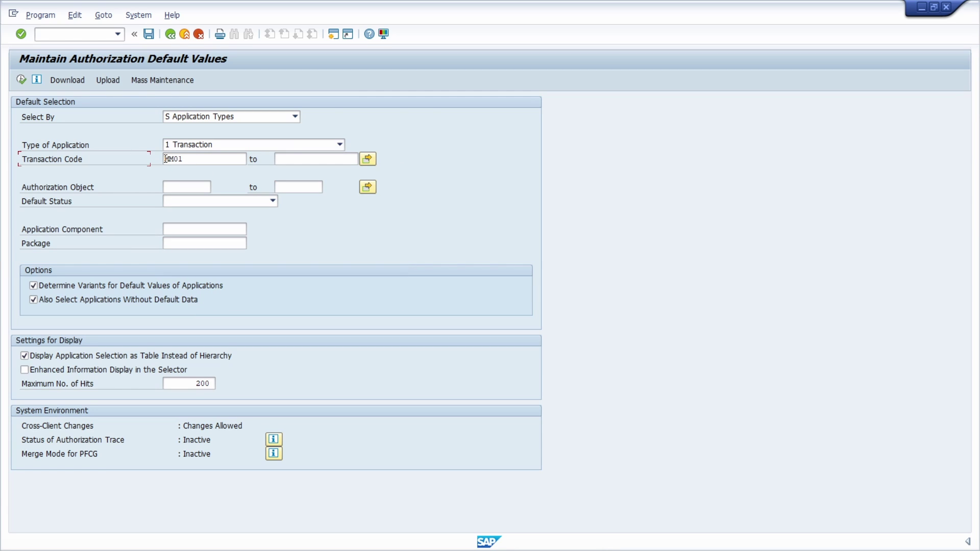
pyautogui.click(23, 78)
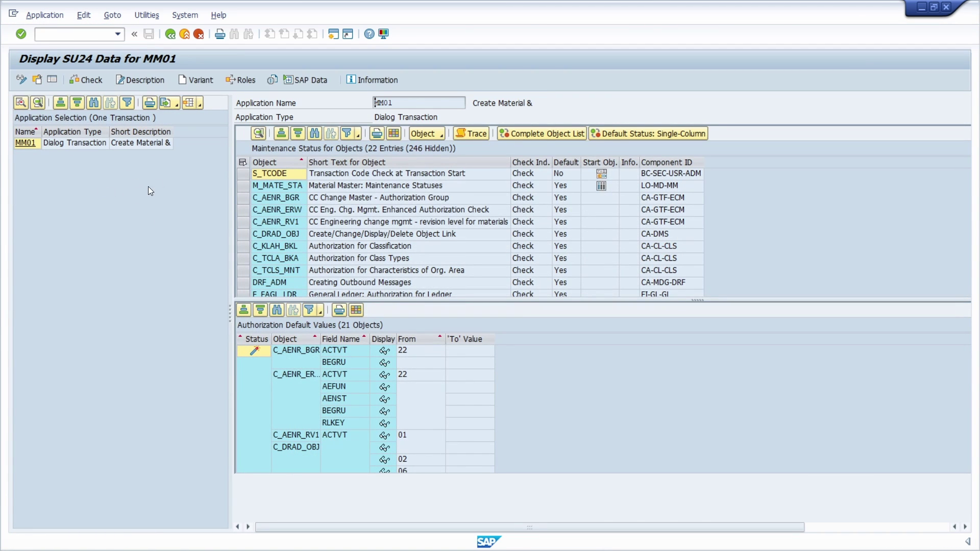
# Inspect the S_TCODE and M_MATE_STA entries in MM01's authorization object list
pyautogui.click(267, 176)
pyautogui.scroll(-6, 280, 246)
pyautogui.scroll(6, 281, 240)
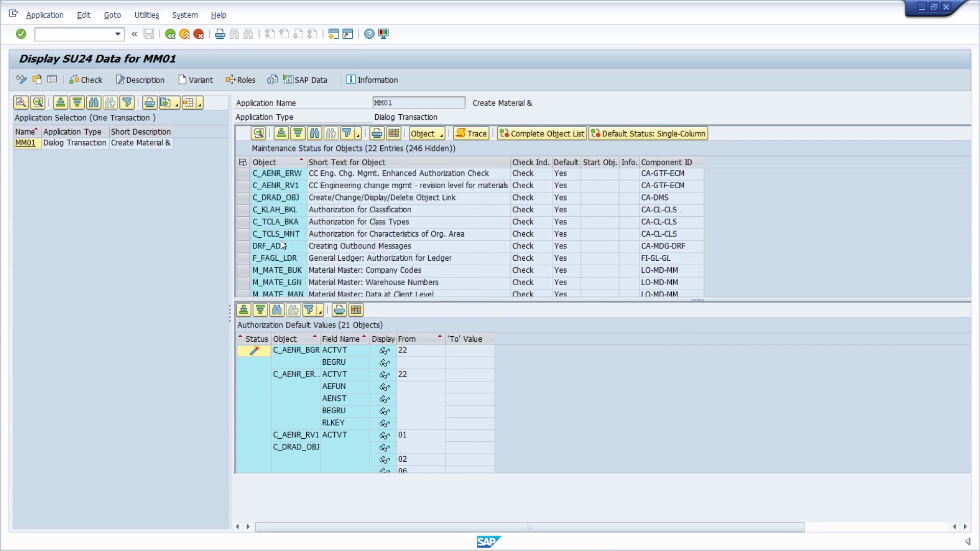
pyautogui.click(273, 184)
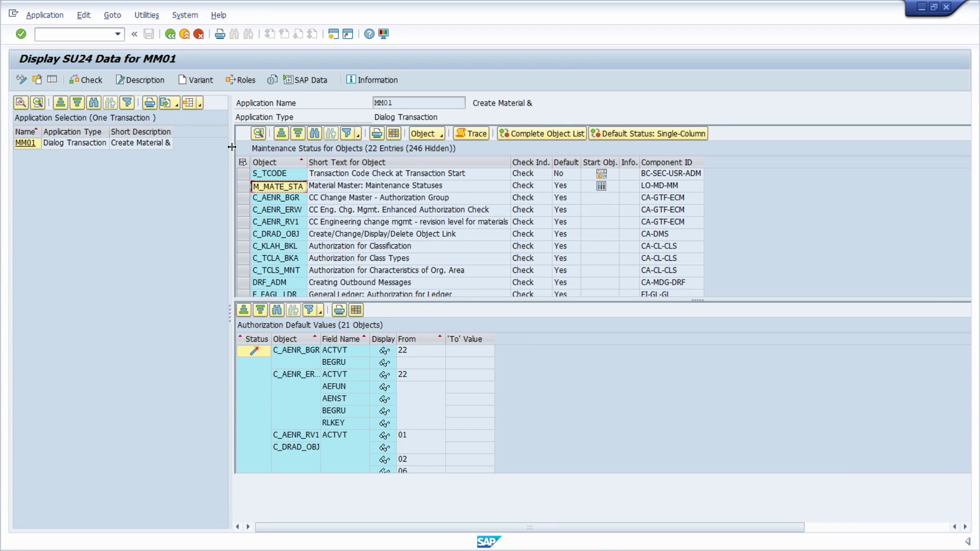
pyautogui.click(76, 37)
# Display authorization object M_MATE_STA (class MM_G, package MG) in object maintenance
pyautogui.write('/nsu24')
pyautogui.press('Return')
pyautogui.write('M_MATE_STA')
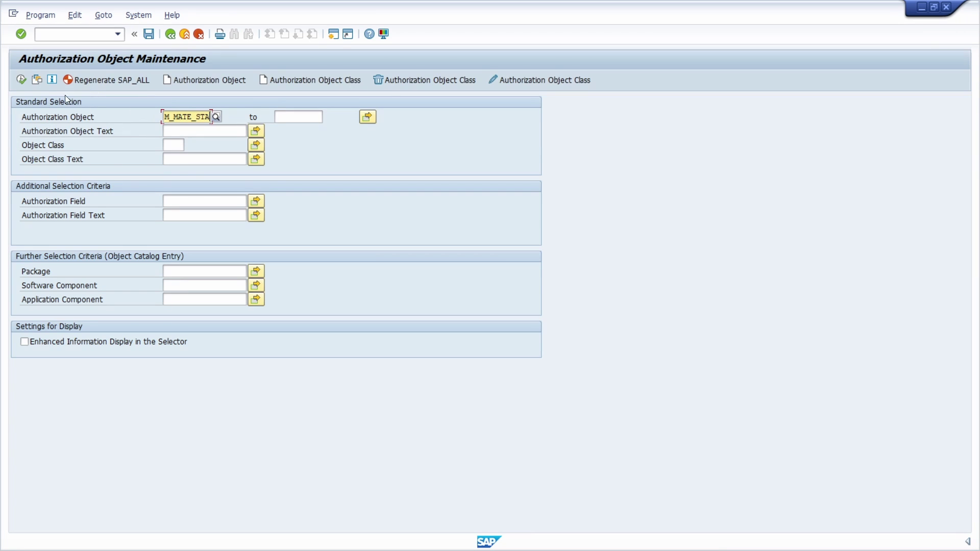
pyautogui.click(21, 79)
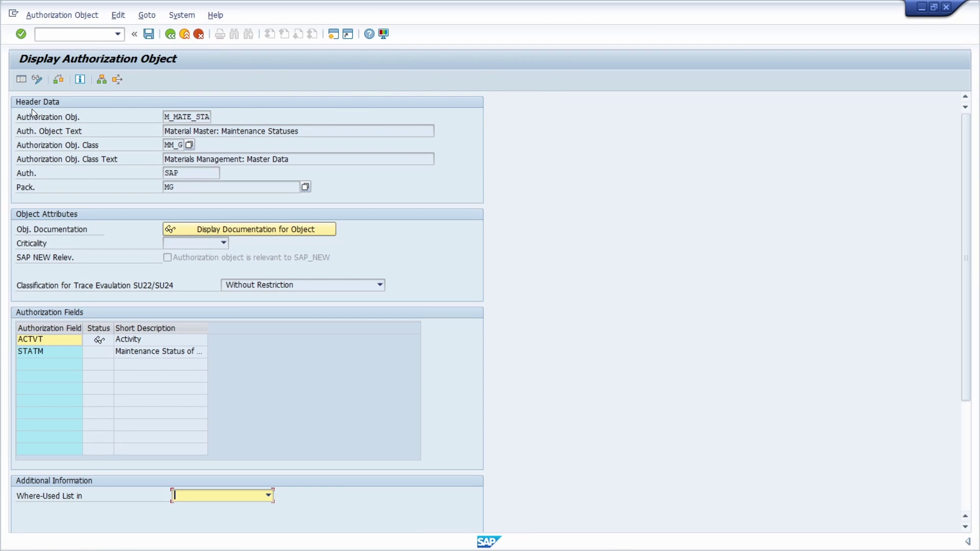
# Review ACTVT activities 01, 02, 03, 06, 08 and the STATM field, then return to selection
pyautogui.click(100, 342)
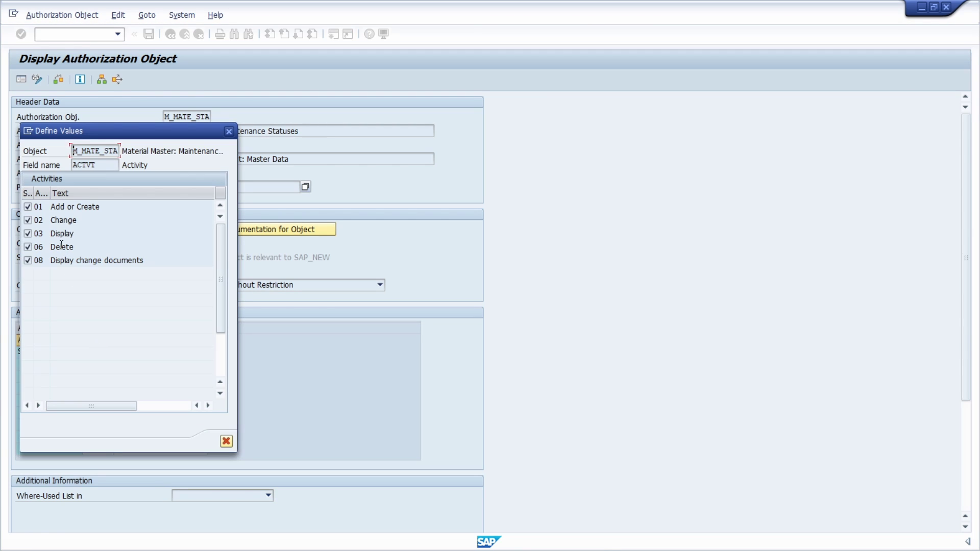
pyautogui.moveTo(204, 131); pyautogui.dragTo(464, 128)
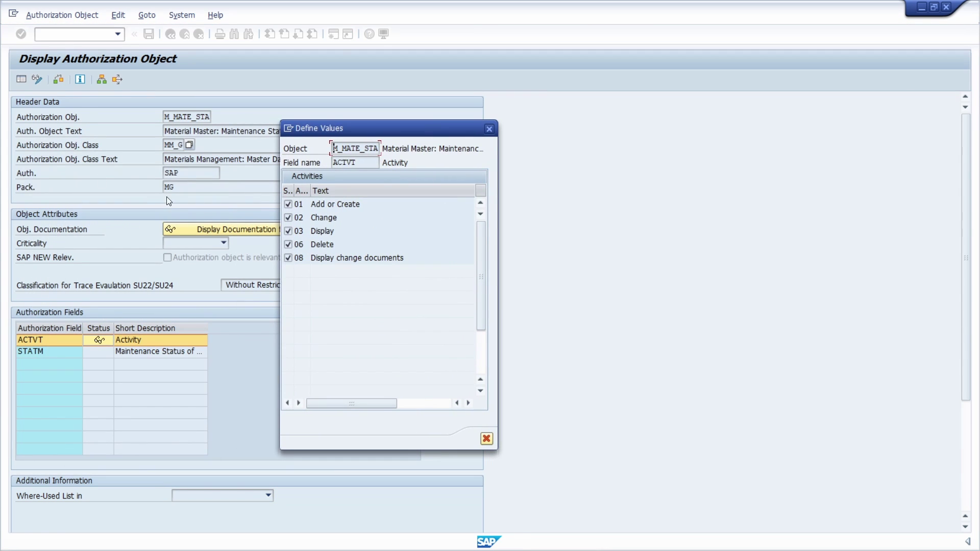
pyautogui.click(489, 128)
pyautogui.doubleClick(65, 353)
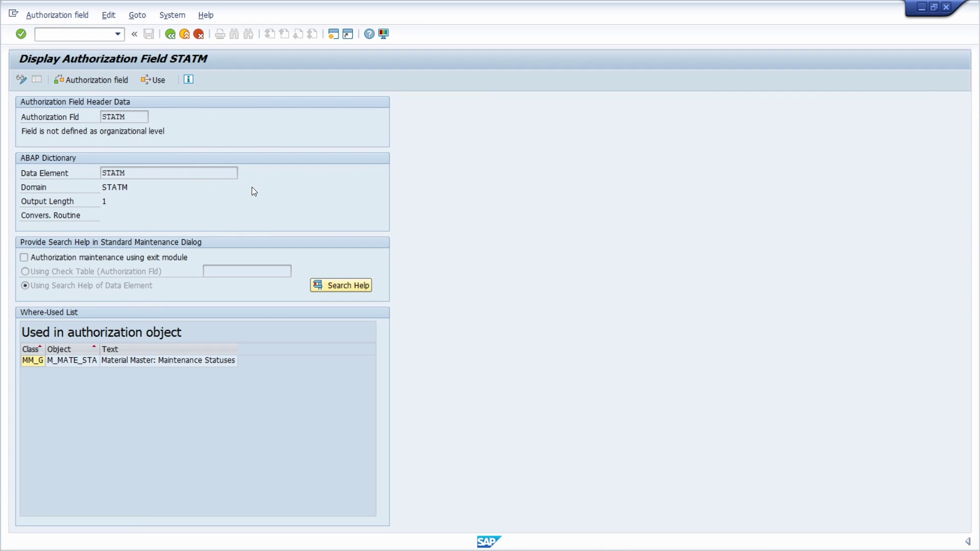
pyautogui.press('F3')
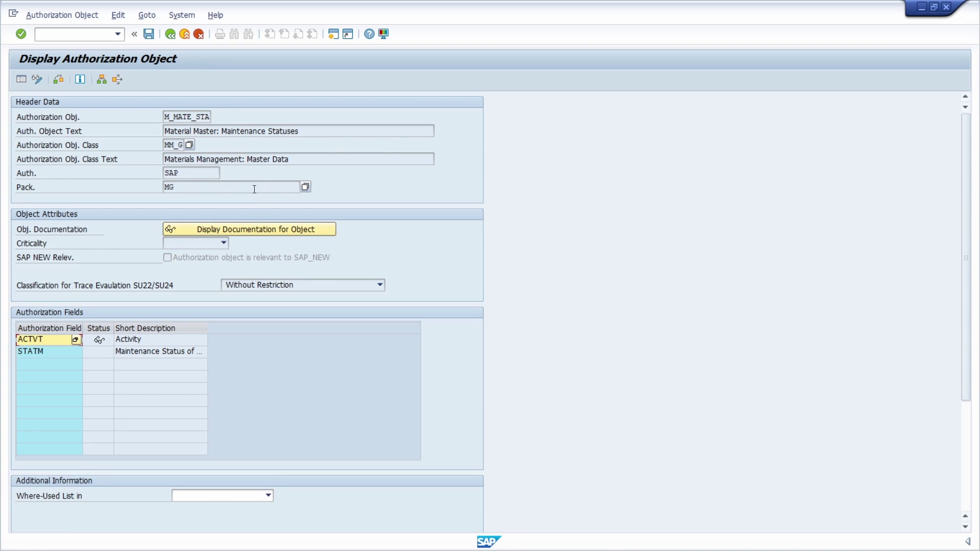
pyautogui.press('F3')
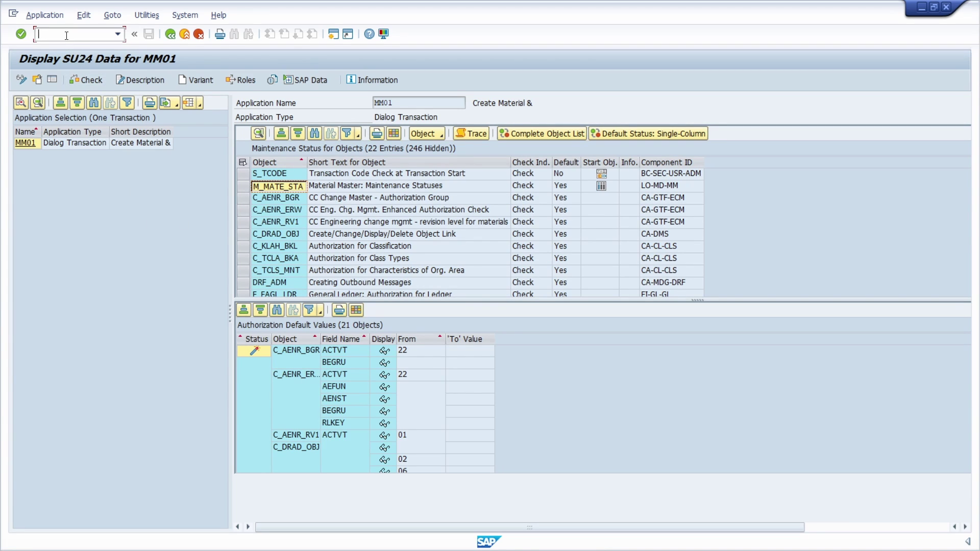
# Launch SE16N General Table Display in a new session with /ose16n
pyautogui.write('/ose16n')
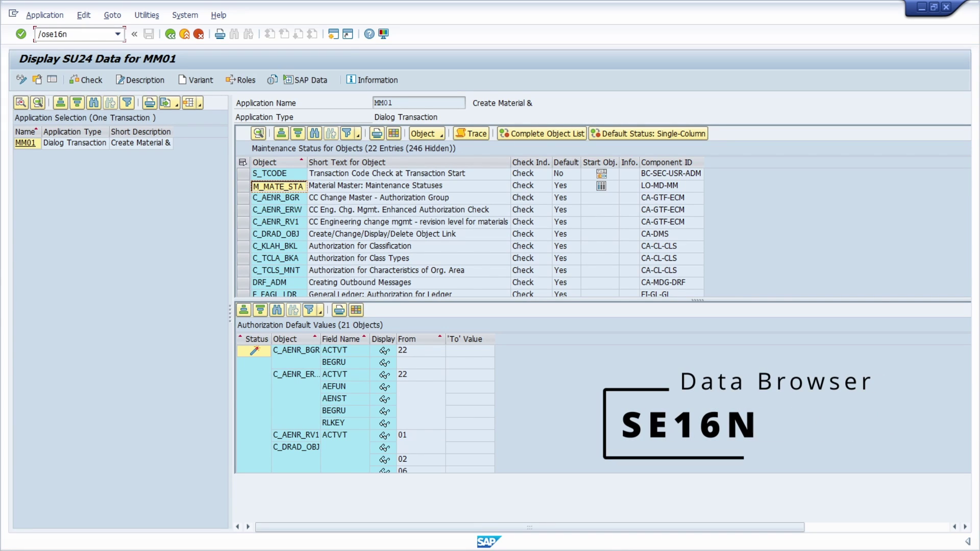
pyautogui.press('BackSpace')
pyautogui.write('h')
pyautogui.press('Return')
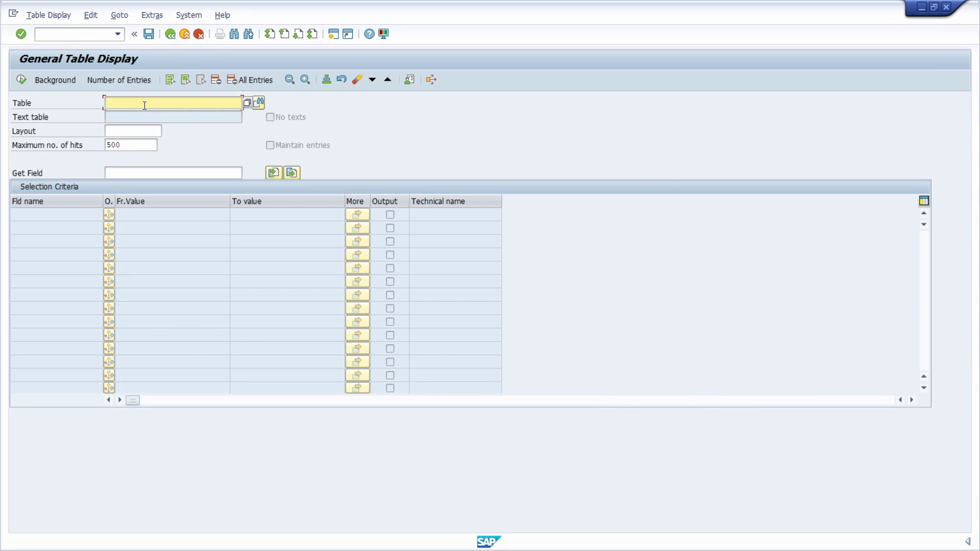
# Query table USOBT for Name MM01, returning 59 object and field-value entries
pyautogui.write('USOBT')
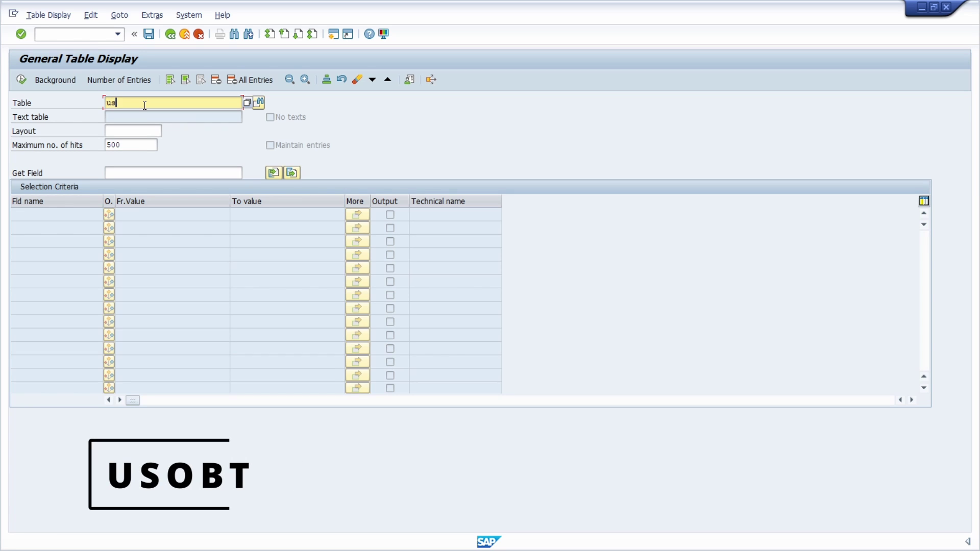
pyautogui.press('Return')
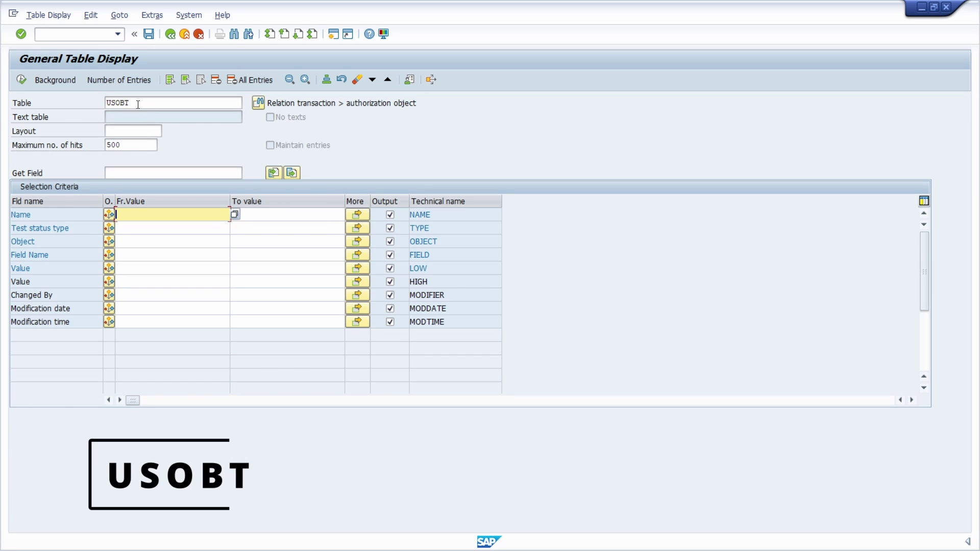
pyautogui.moveTo(269, 104); pyautogui.dragTo(429, 113)
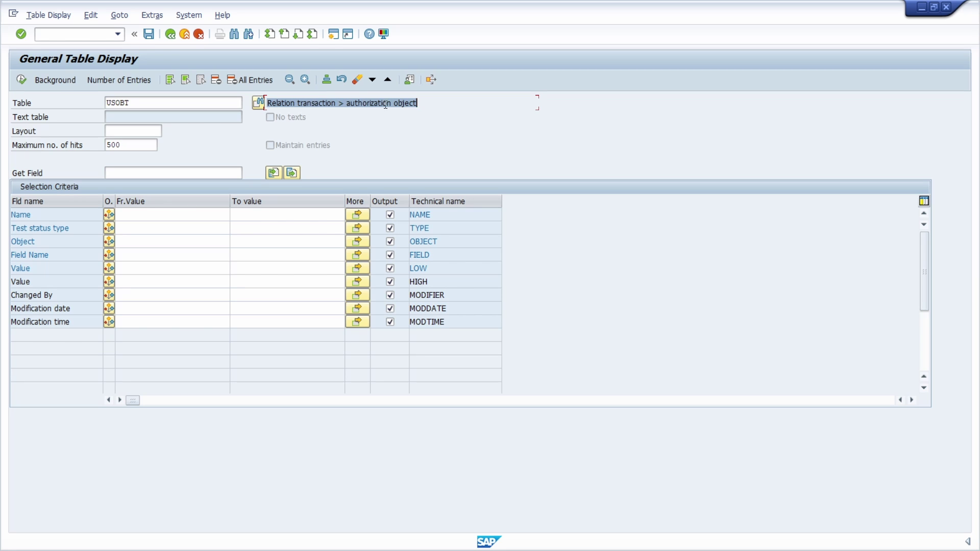
pyautogui.click(424, 103)
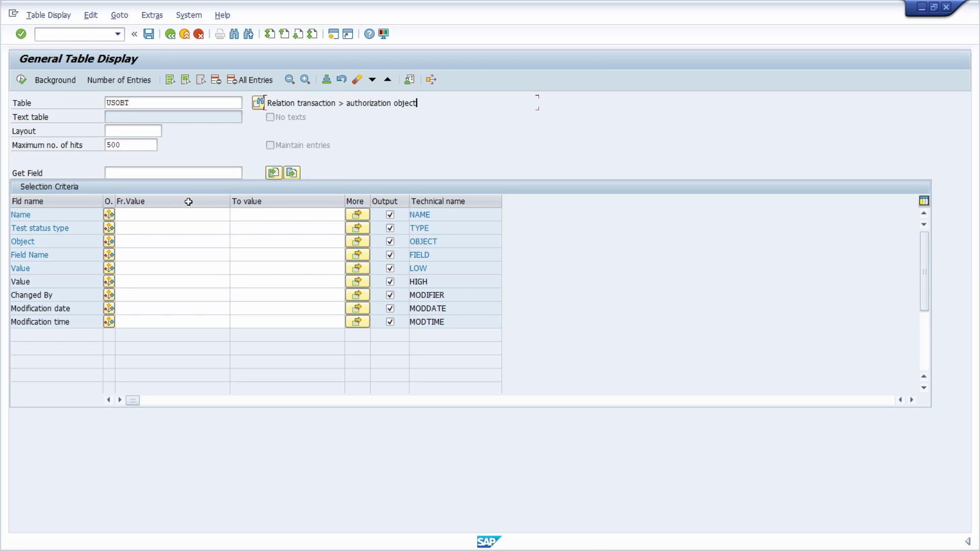
pyautogui.click(143, 215)
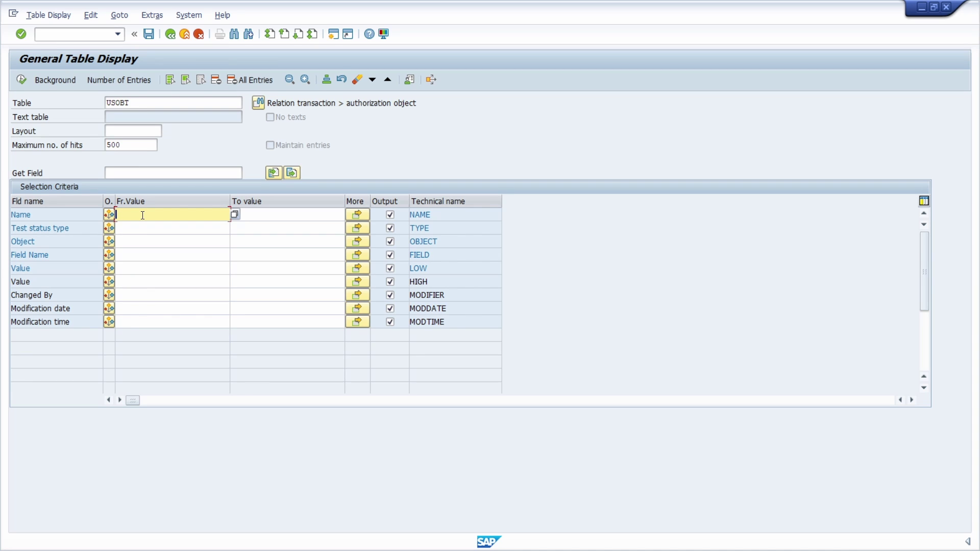
pyautogui.write('MM01')
pyautogui.click(21, 80)
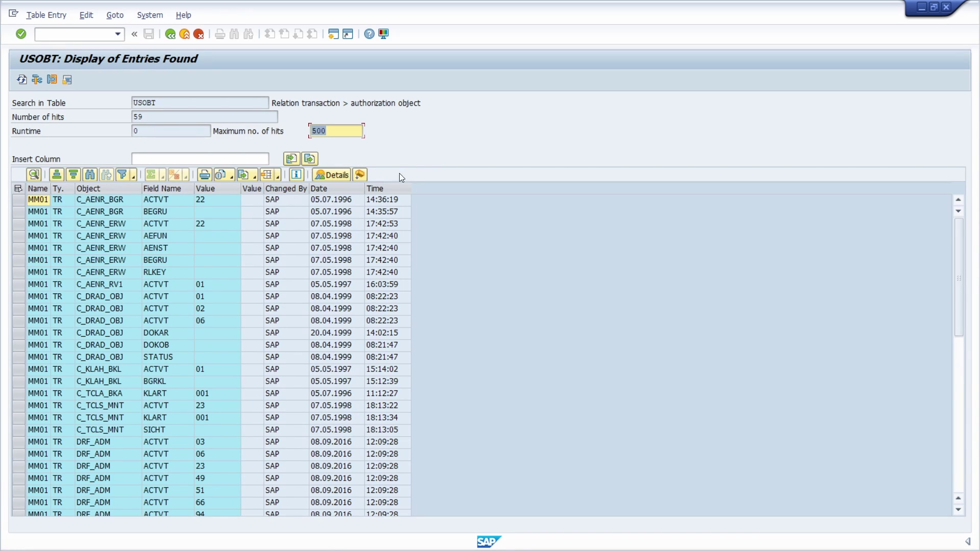
# Replace the USOBT list with the Maintain Transaction screen via /nse93
pyautogui.click(91, 37)
pyautogui.write('/')
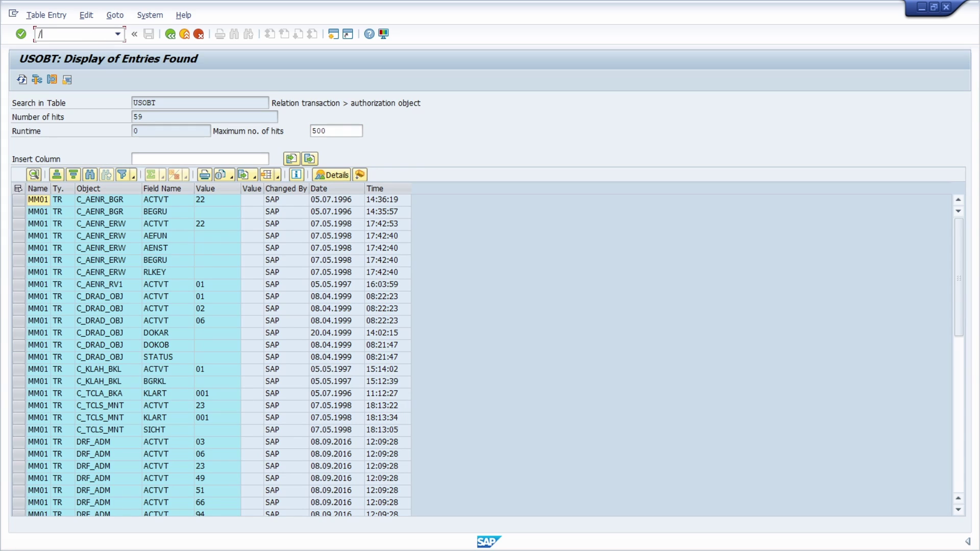
pyautogui.write('nse93')
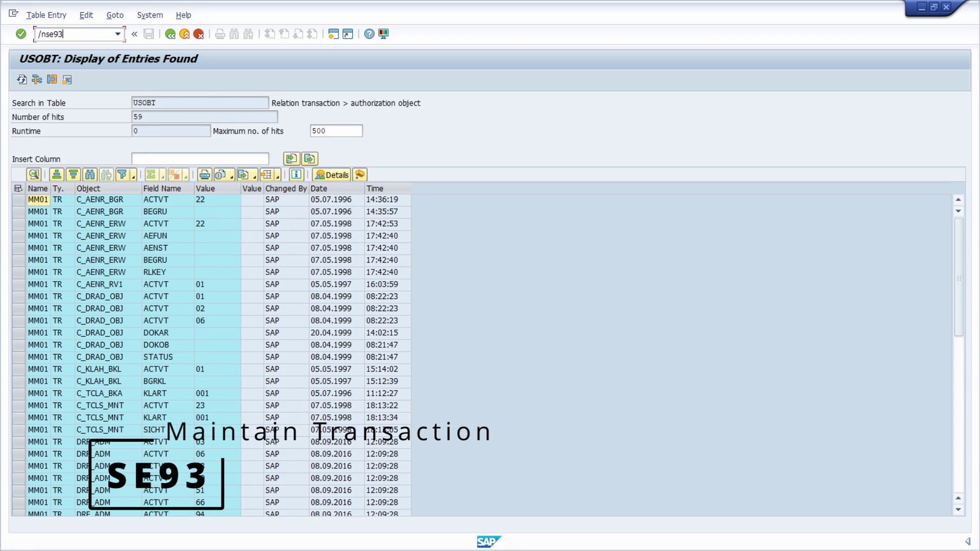
pyautogui.press('Return')
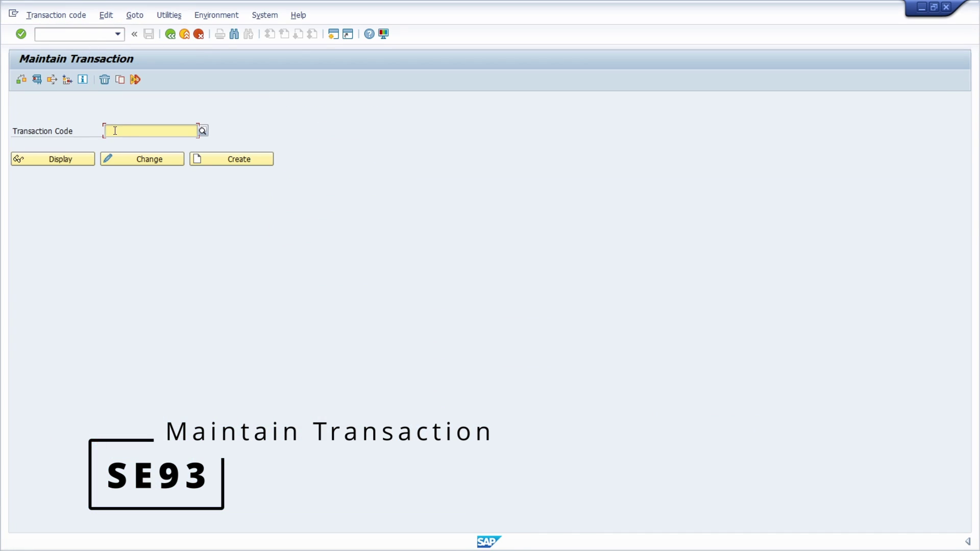
# Display the transaction definition for MM01 in SE93
pyautogui.write('mm01')
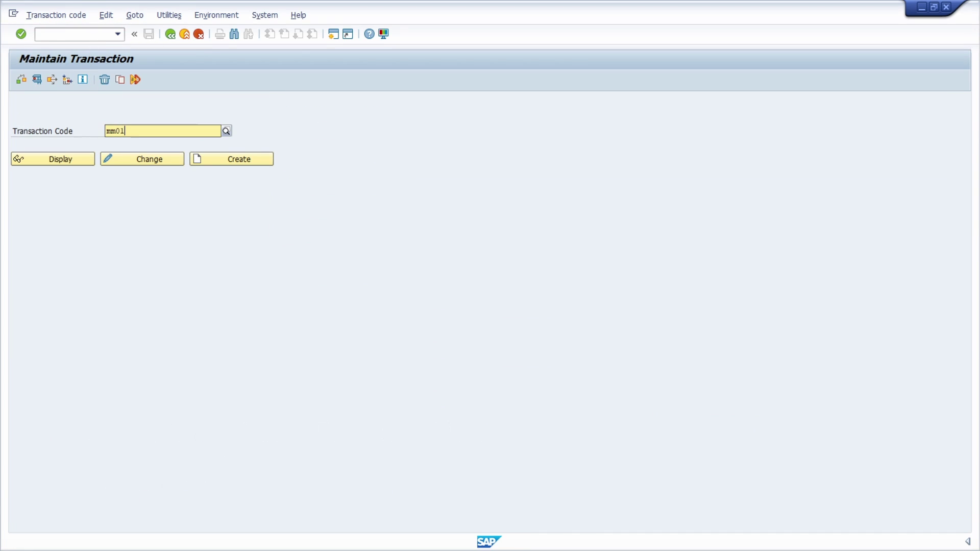
pyautogui.click(43, 269)
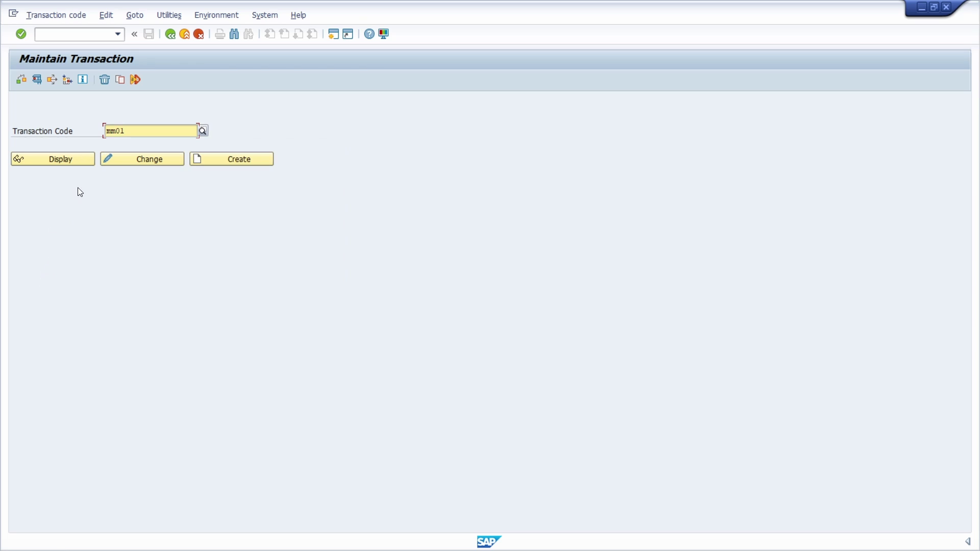
pyautogui.click(71, 158)
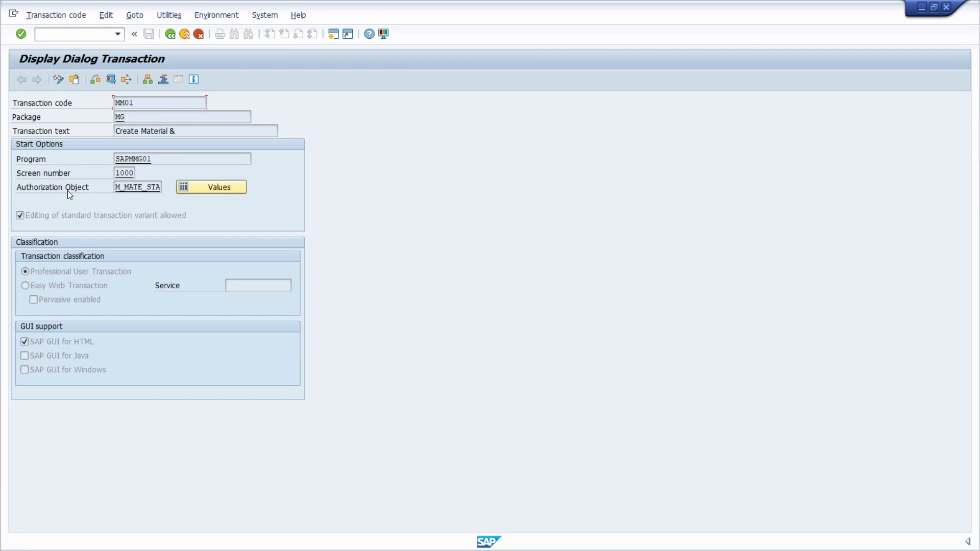
# Check the field values of start check object M_MATE_STA and open its definition
pyautogui.click(117, 187)
pyautogui.doubleClick(144, 189)
pyautogui.click(195, 186)
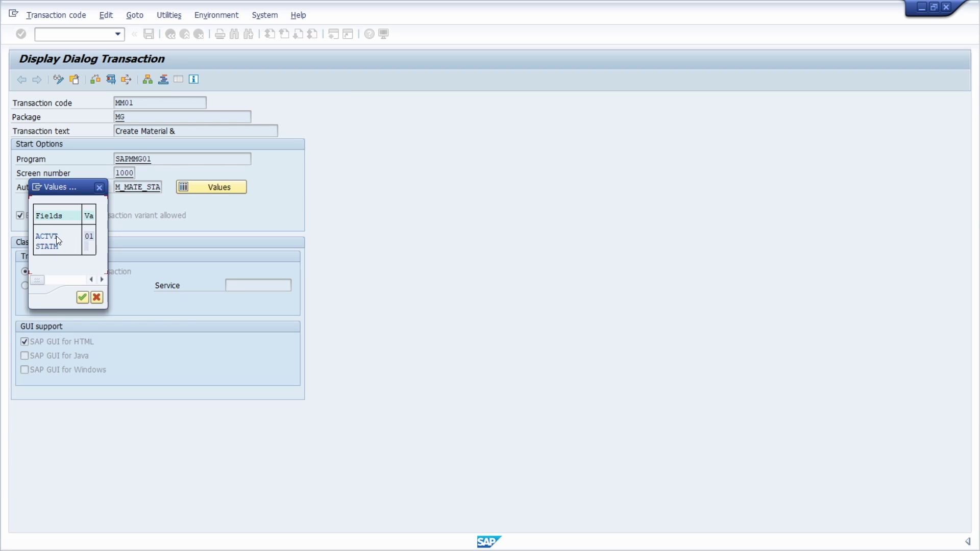
pyautogui.click(103, 187)
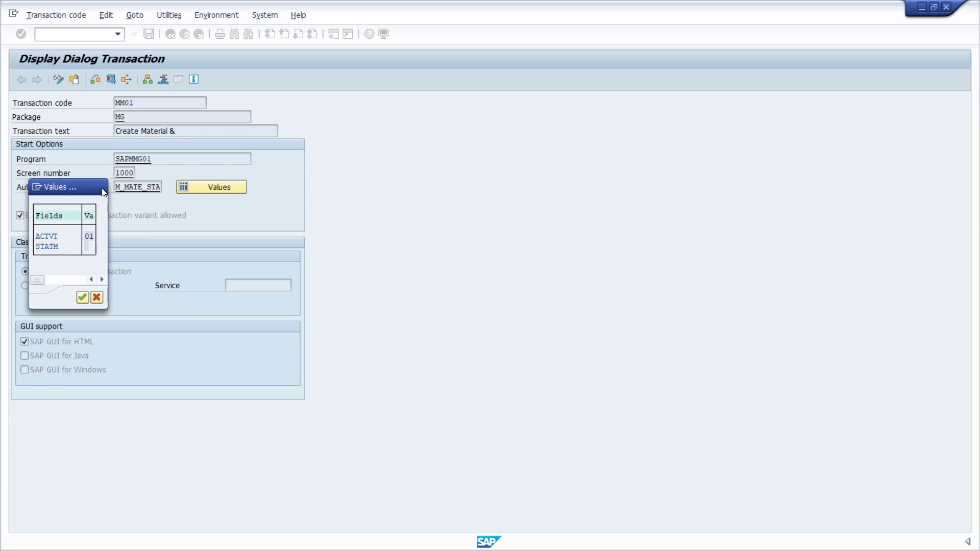
pyautogui.doubleClick(129, 187)
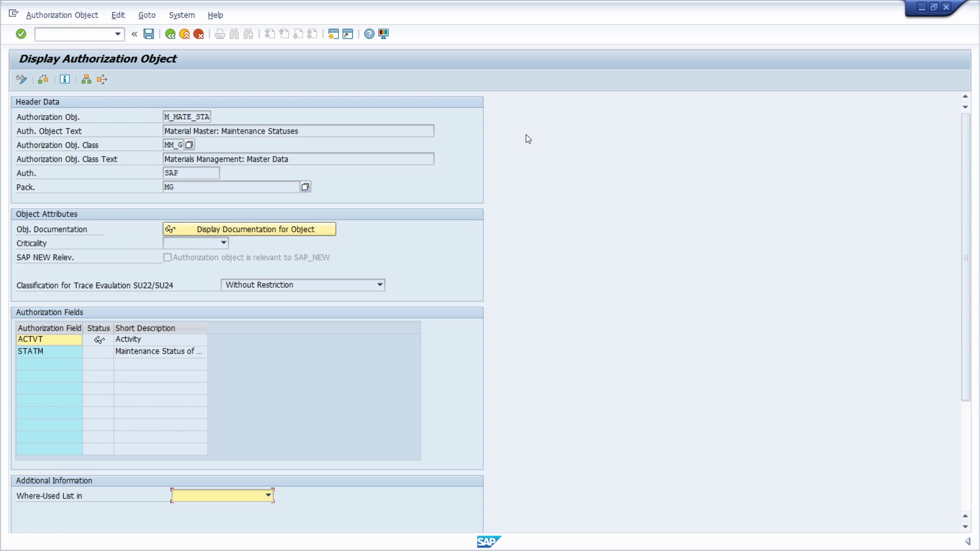
# Enter /nse16n in the command field to return to the General Table Display
pyautogui.click(78, 35)
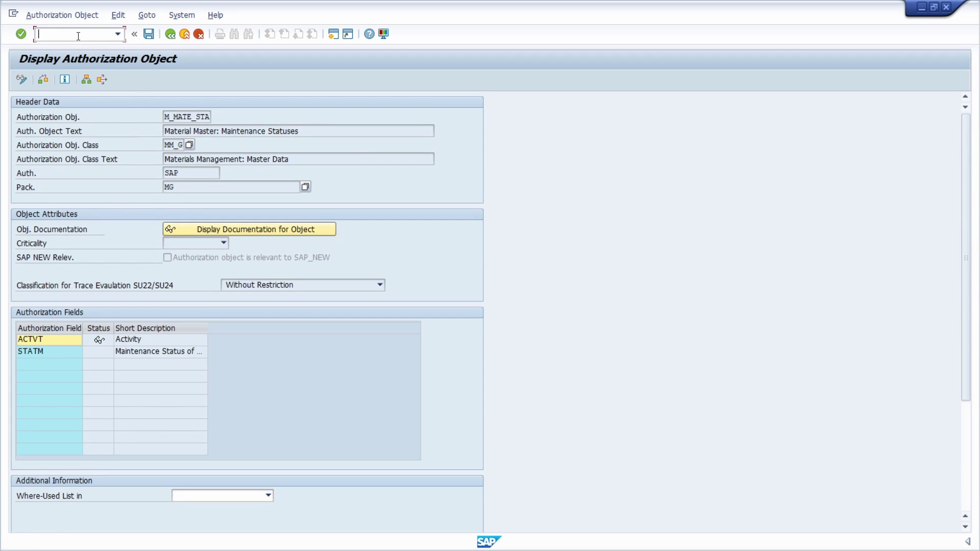
pyautogui.write('/nse16n')
# Switch the SE16N table from the current one to TSTAVT and load its selection fields
pyautogui.press('Return')
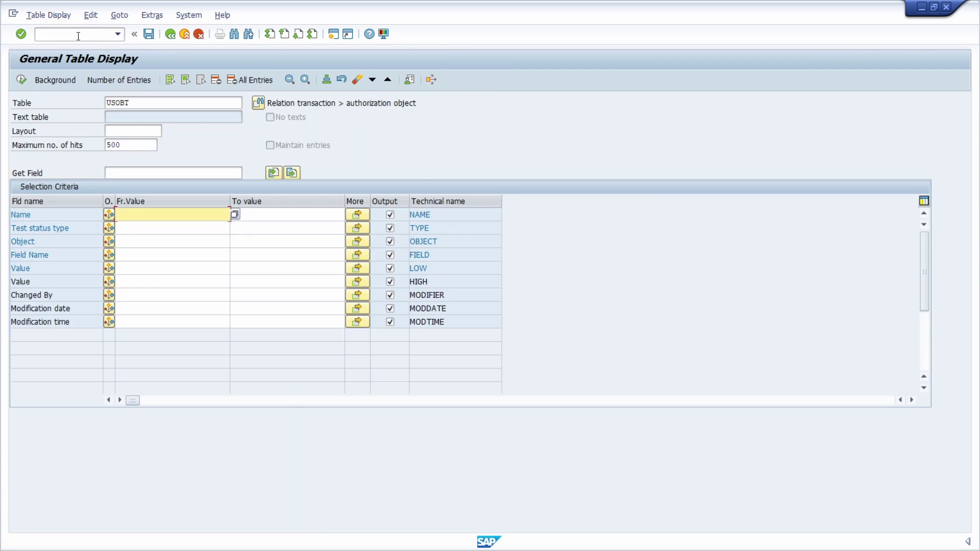
pyautogui.doubleClick(159, 103)
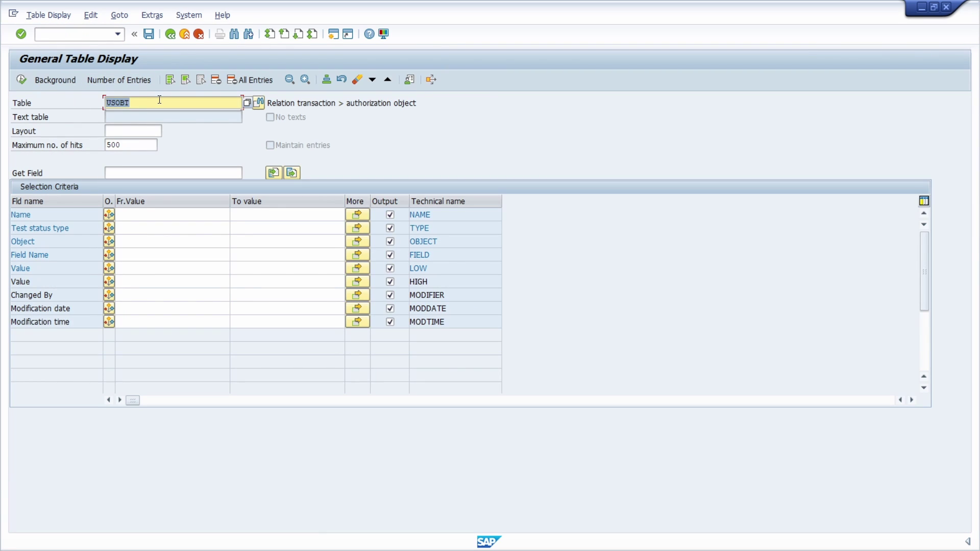
pyautogui.write('TSTAVT')
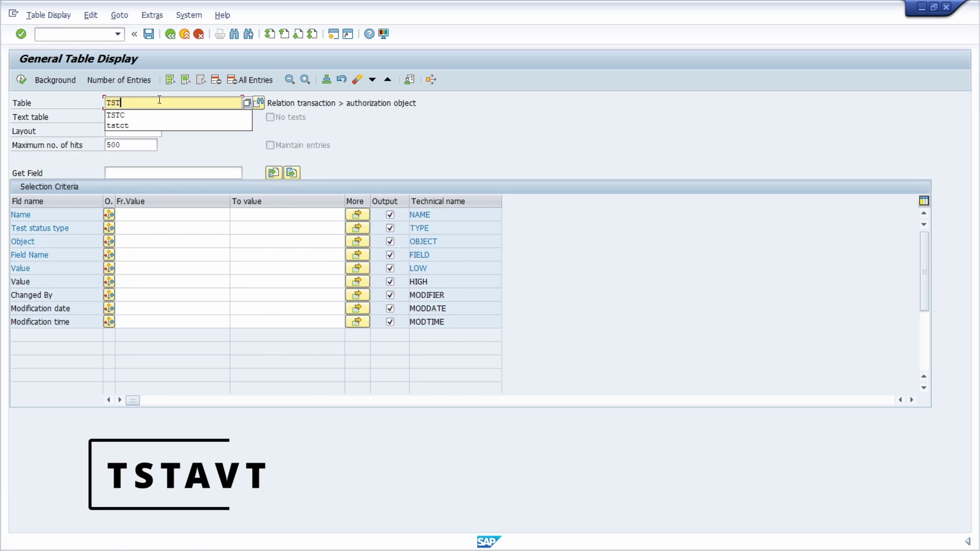
pyautogui.press('Return')
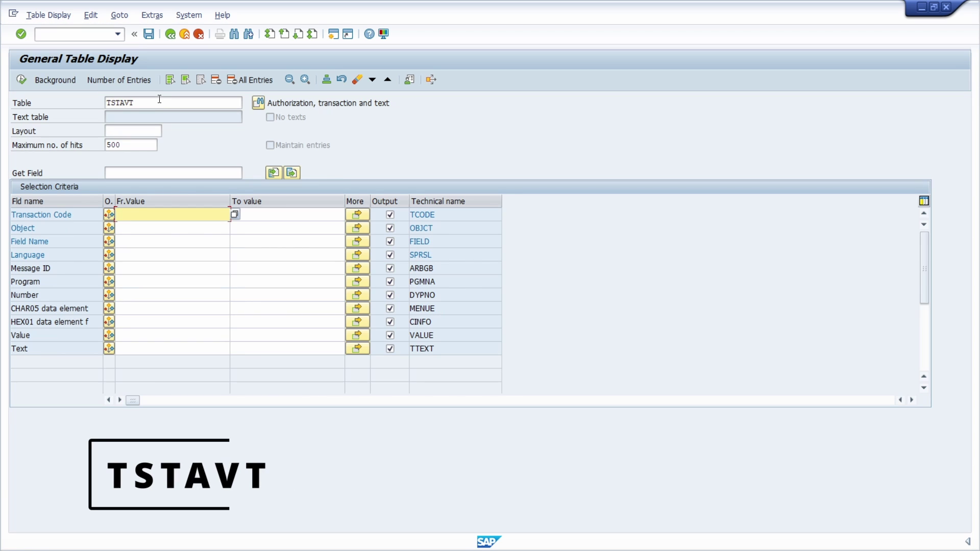
pyautogui.doubleClick(162, 104)
pyautogui.click(162, 103)
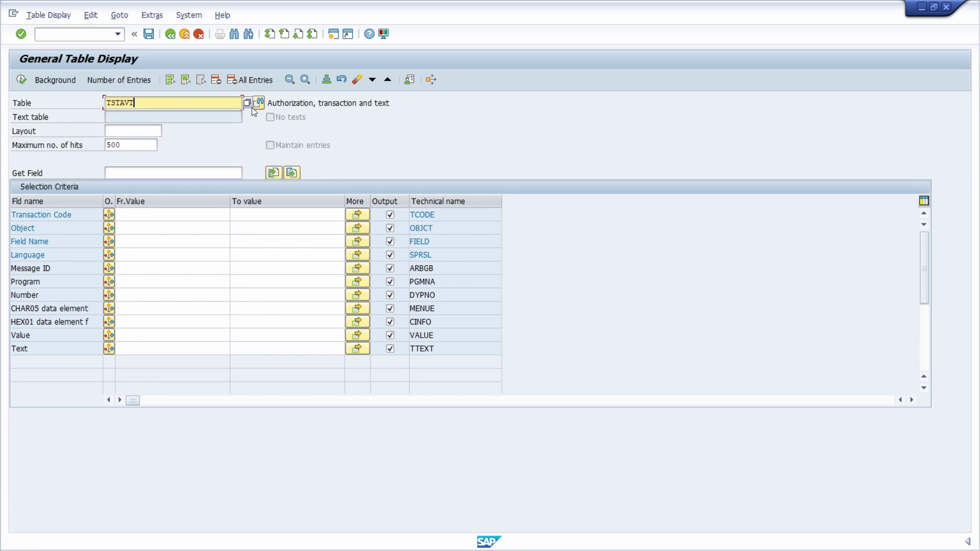
pyautogui.moveTo(269, 103); pyautogui.dragTo(398, 103)
pyautogui.click(398, 103)
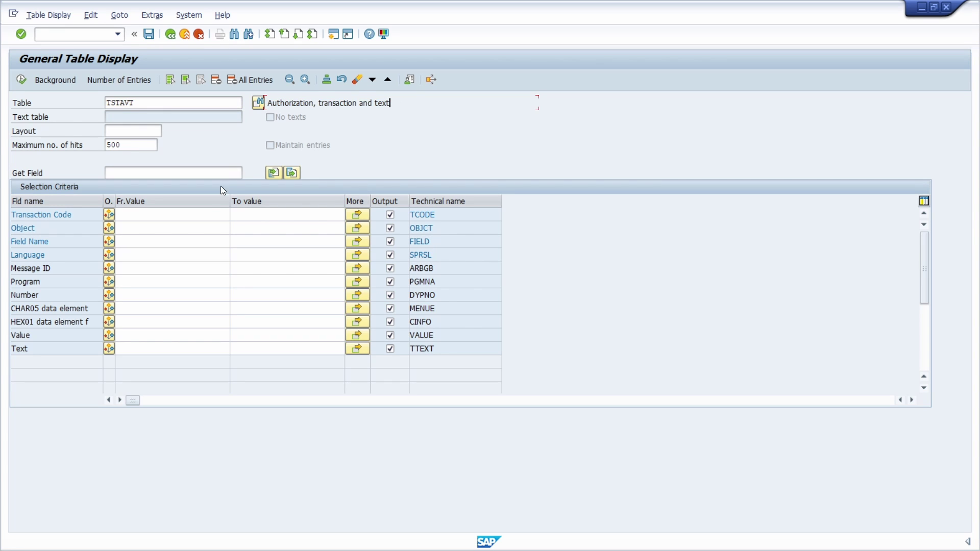
# Filter TSTAVT on transaction code MM01 and execute, listing 78 entries
pyautogui.click(194, 214)
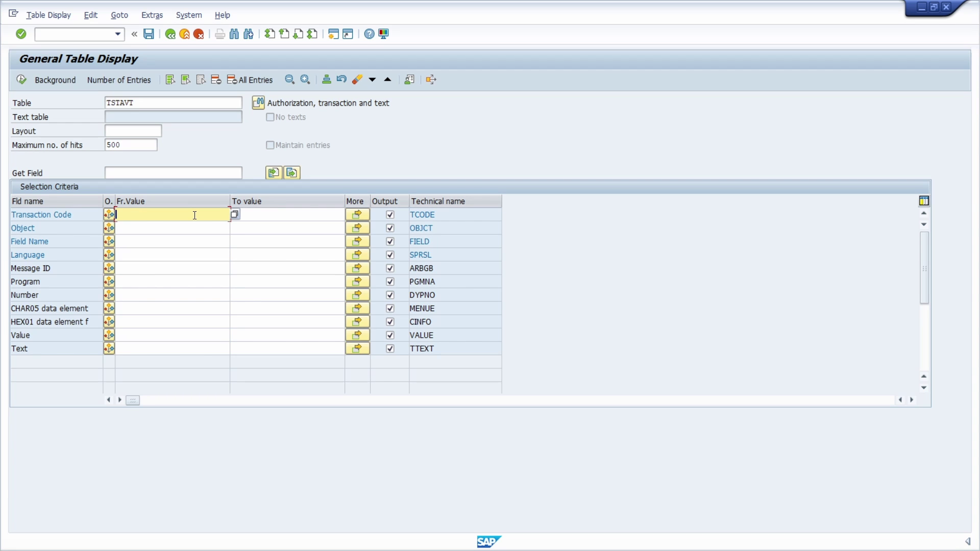
pyautogui.write('MM01')
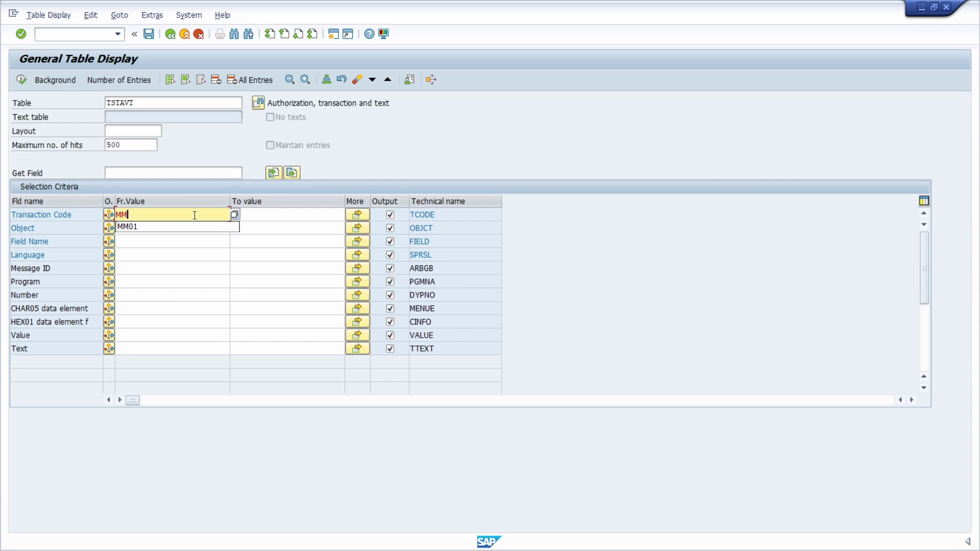
pyautogui.click(19, 80)
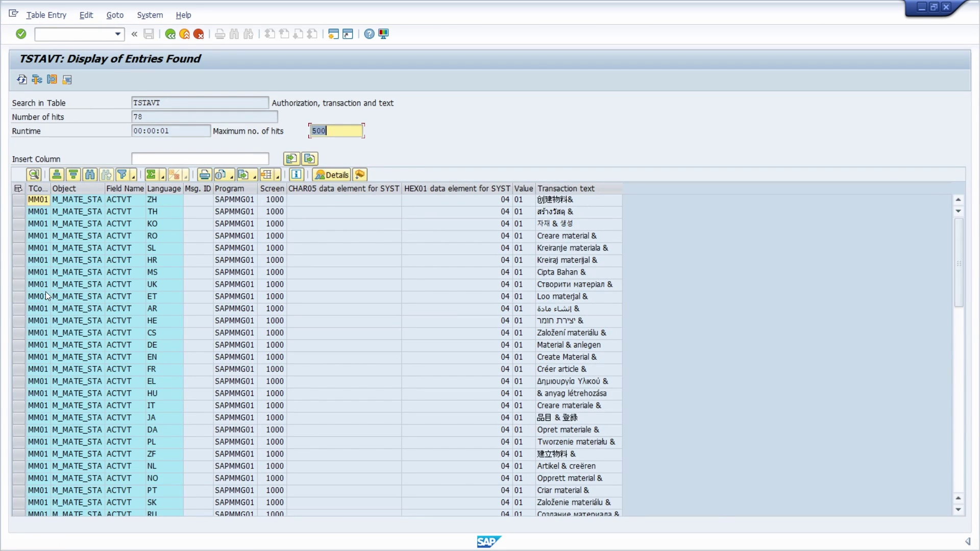
# Rerun the MM01 TSTAVT search limited to language EN, leaving 2 entries
pyautogui.press('F3')
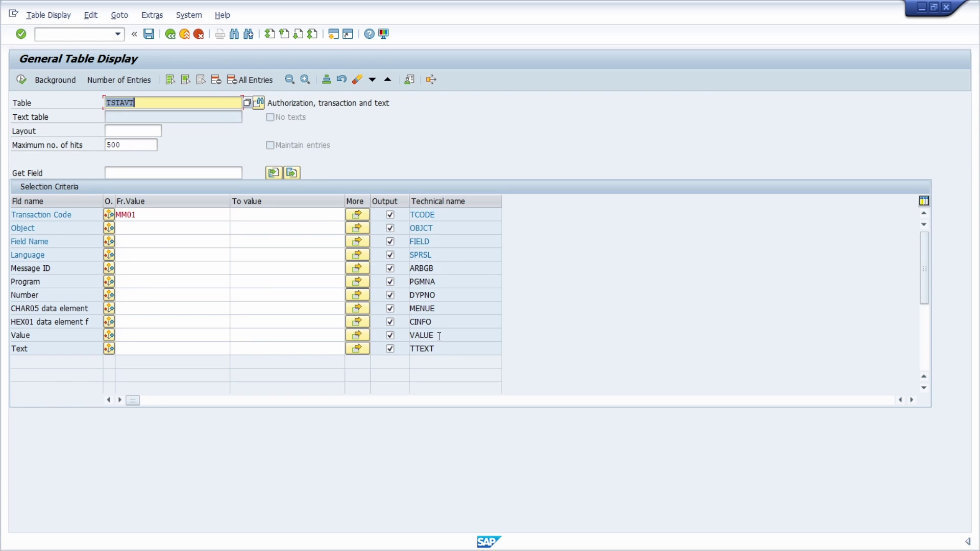
pyautogui.click(168, 253)
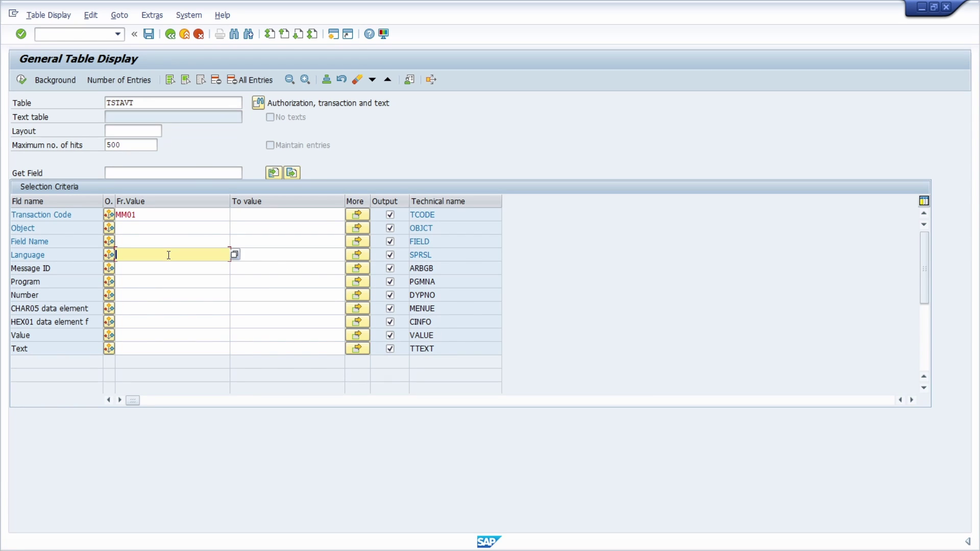
pyautogui.write('EN')
pyautogui.press('F8')
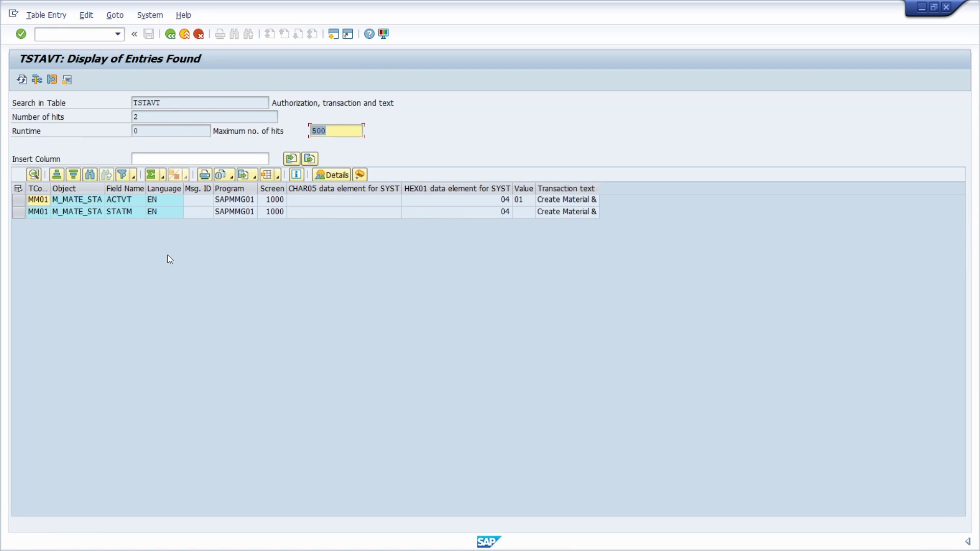